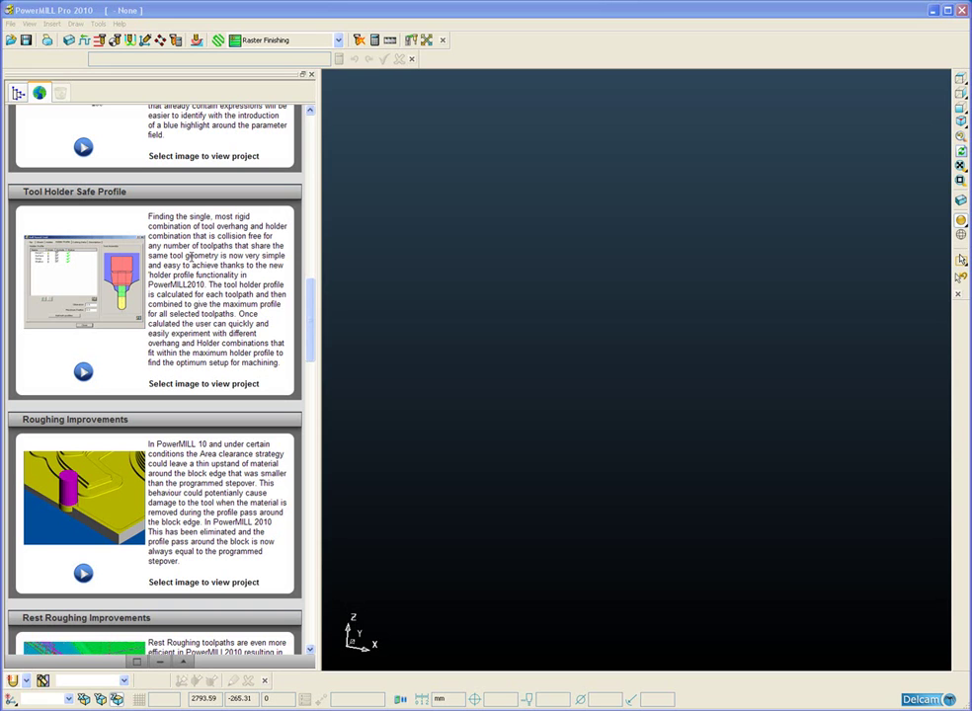
Load the Tool Holder Safe Profile demo and activate Pencil Trace, Shallow, Steep, then Surface
click(71, 267)
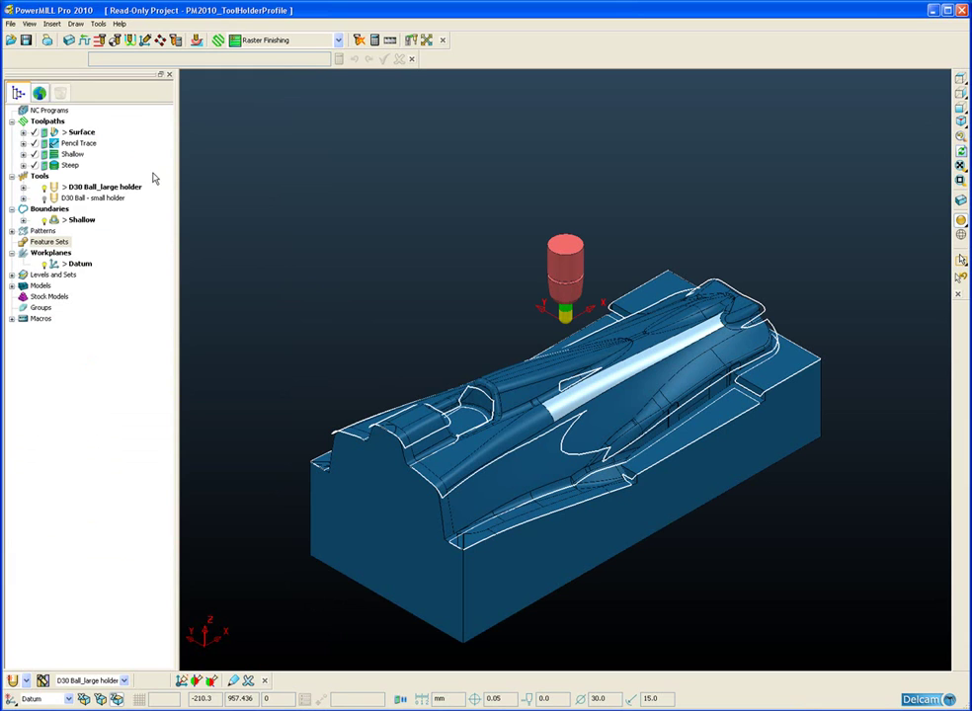
double_click(54, 144)
double_click(53, 154)
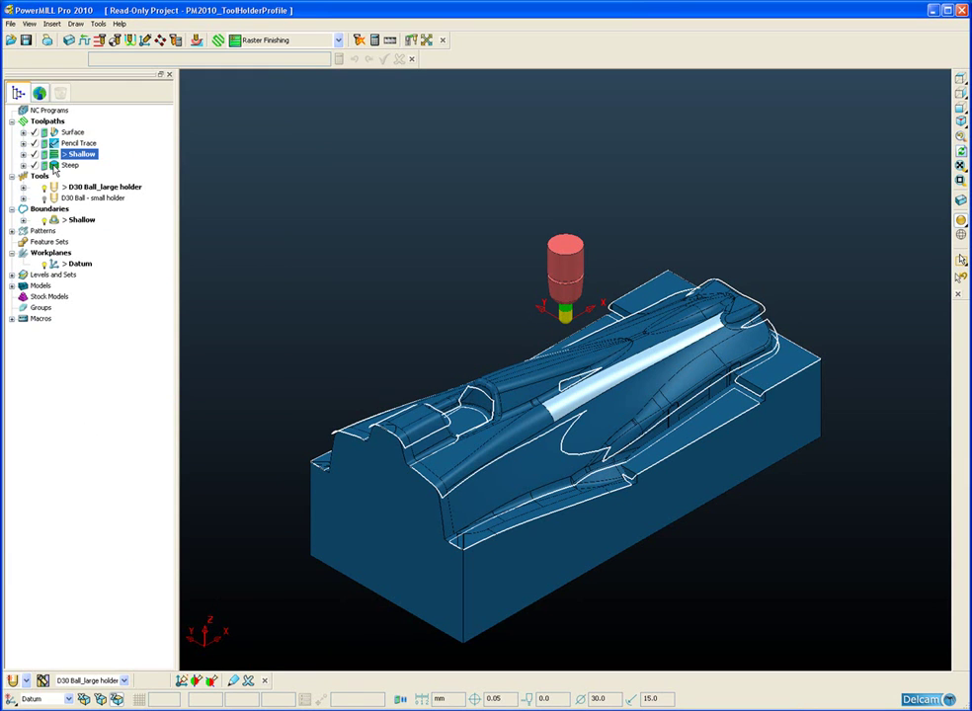
double_click(54, 165)
click(54, 156)
double_click(55, 141)
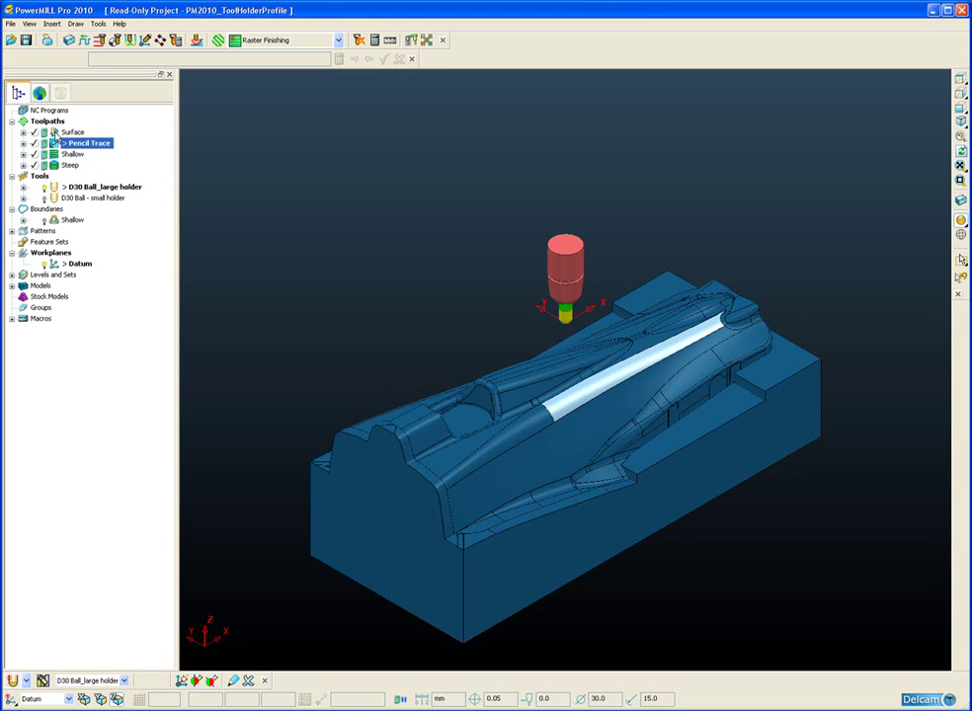
double_click(54, 133)
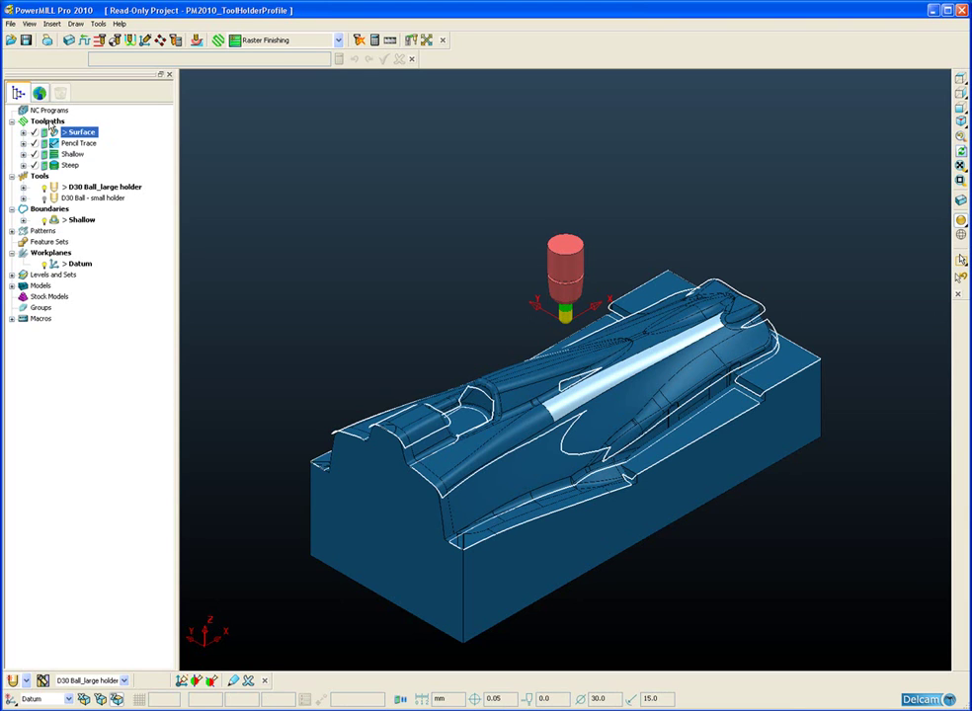
Batch-process all four toolpaths, leaving Surface green and Pencil Trace, Shallow and Steep flagged red
right_click(49, 122)
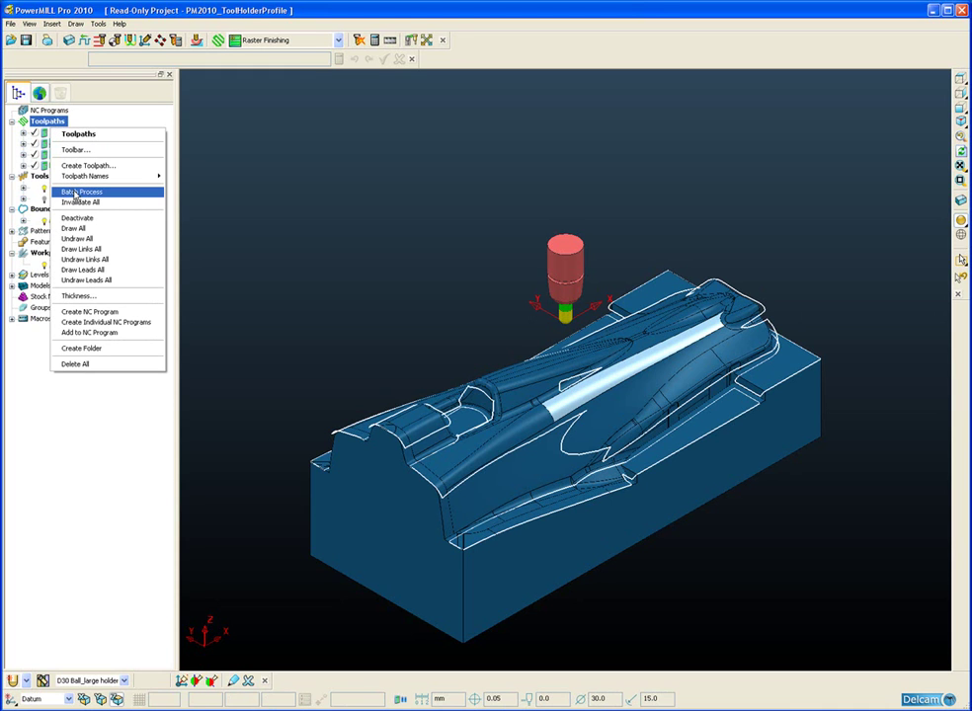
click(74, 193)
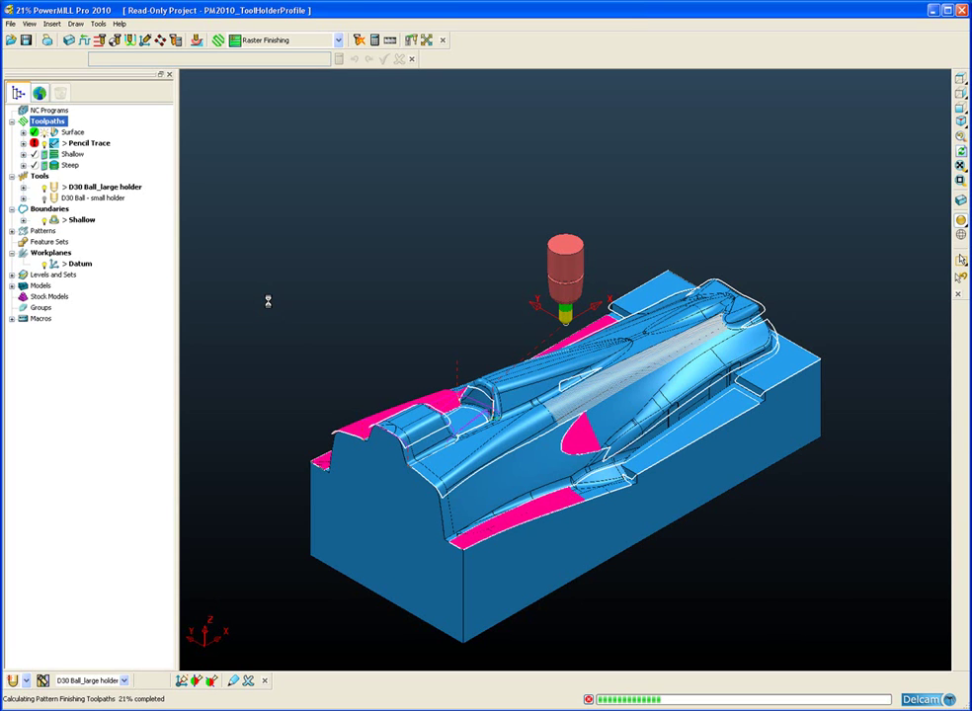
key(F9)
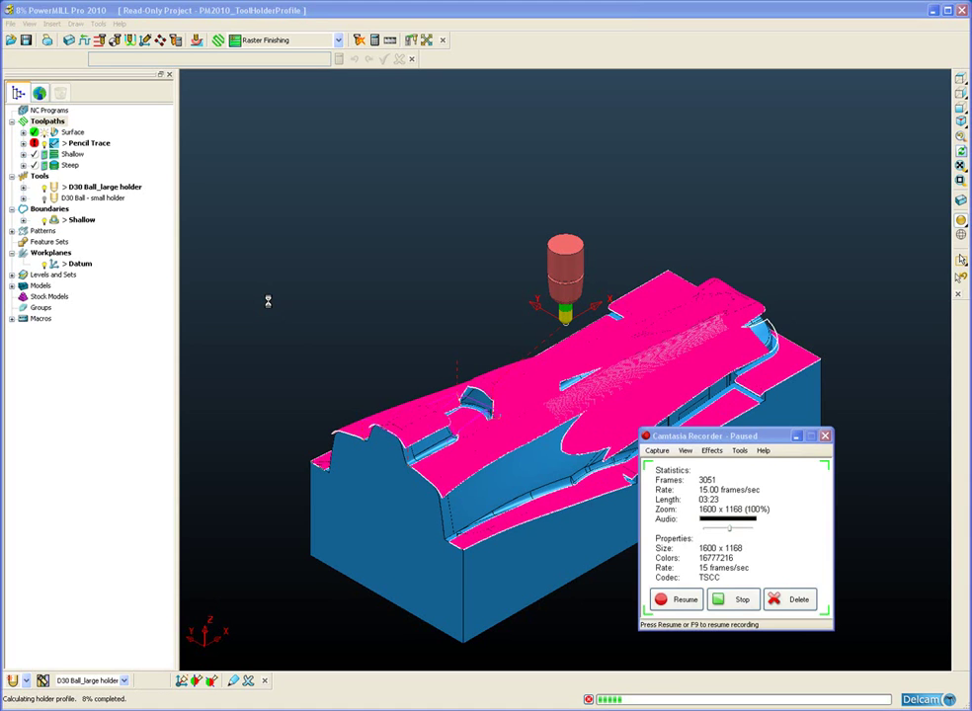
key(F9)
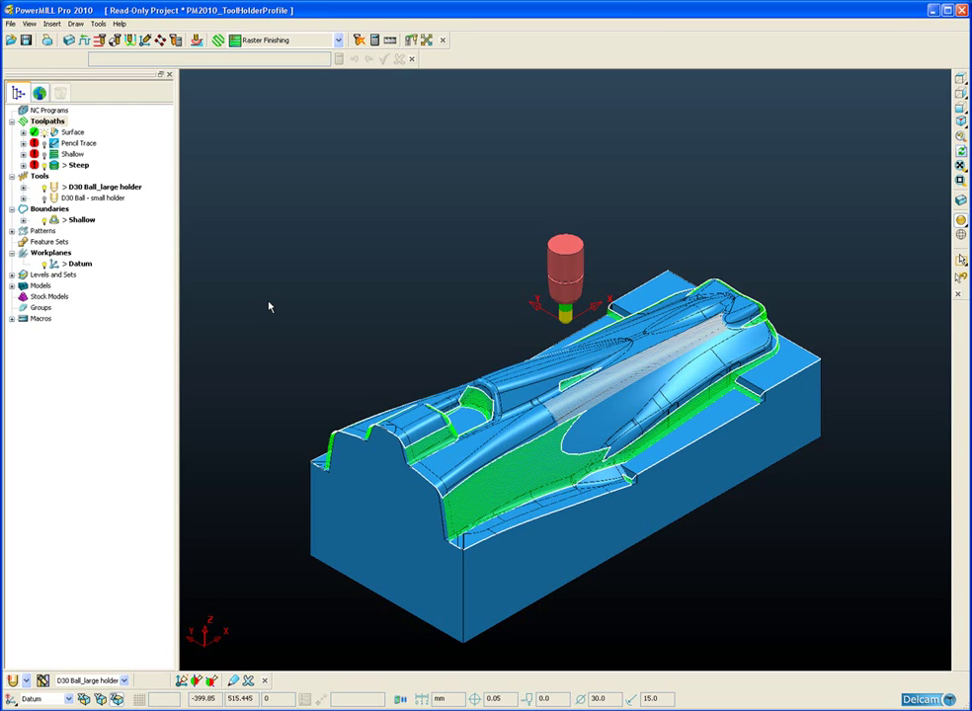
Open the D30 Ball_large holder tool's settings and view its Shank, Holder and Holder Profile pages
right_click(56, 188)
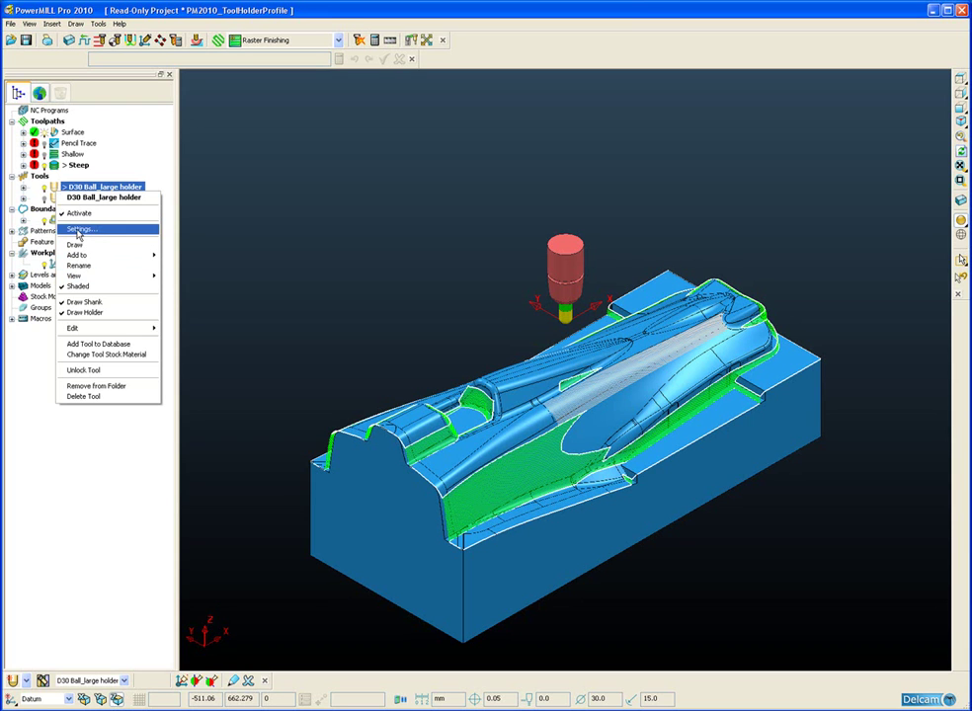
click(79, 230)
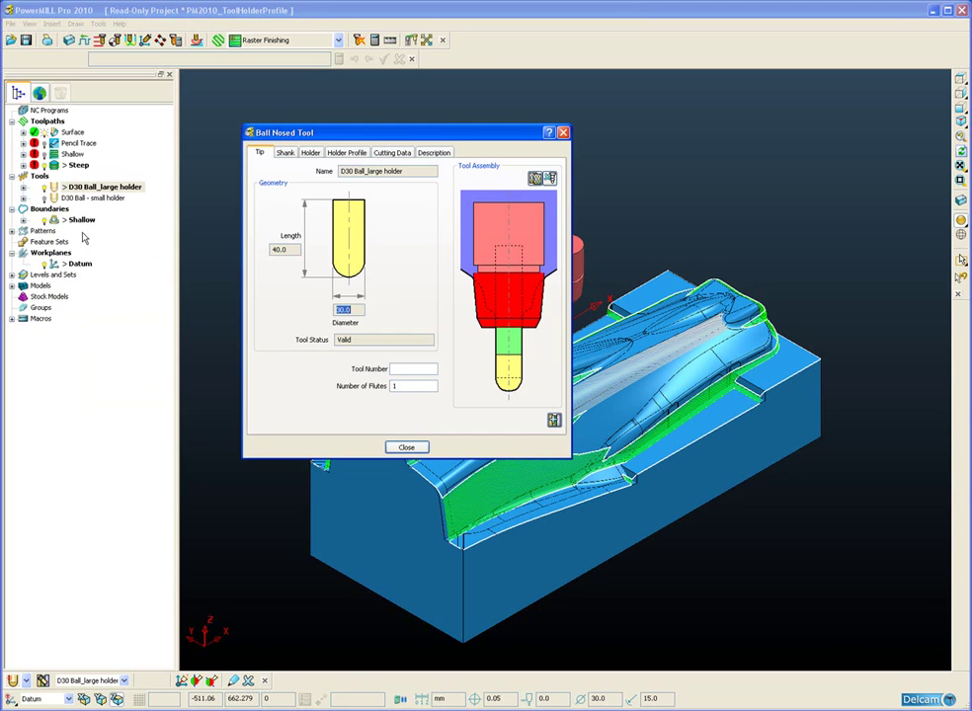
click(286, 153)
click(310, 153)
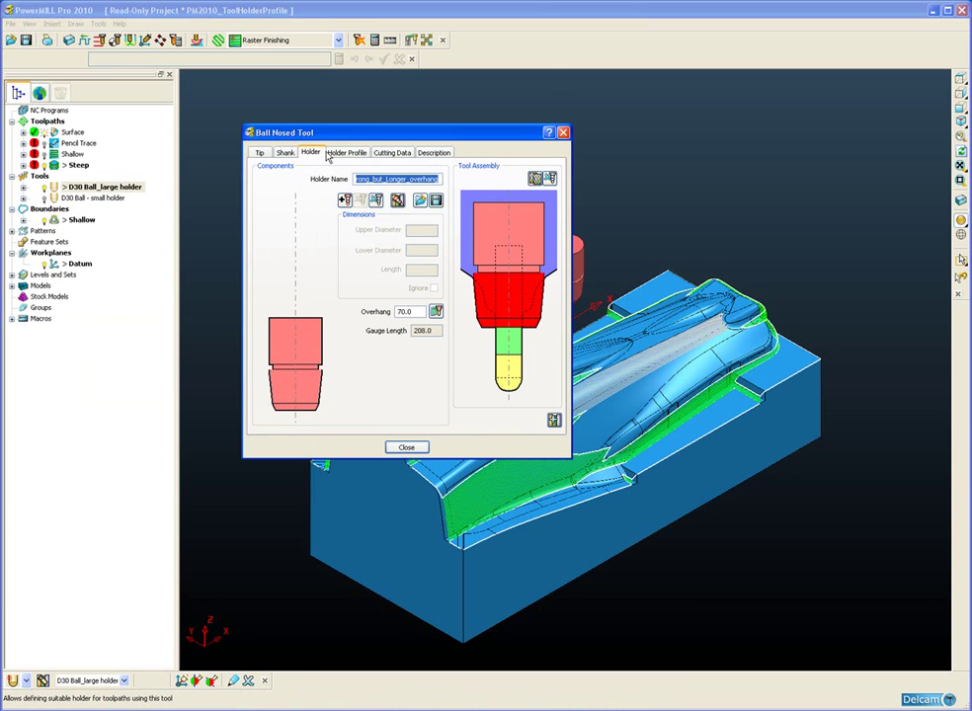
click(343, 154)
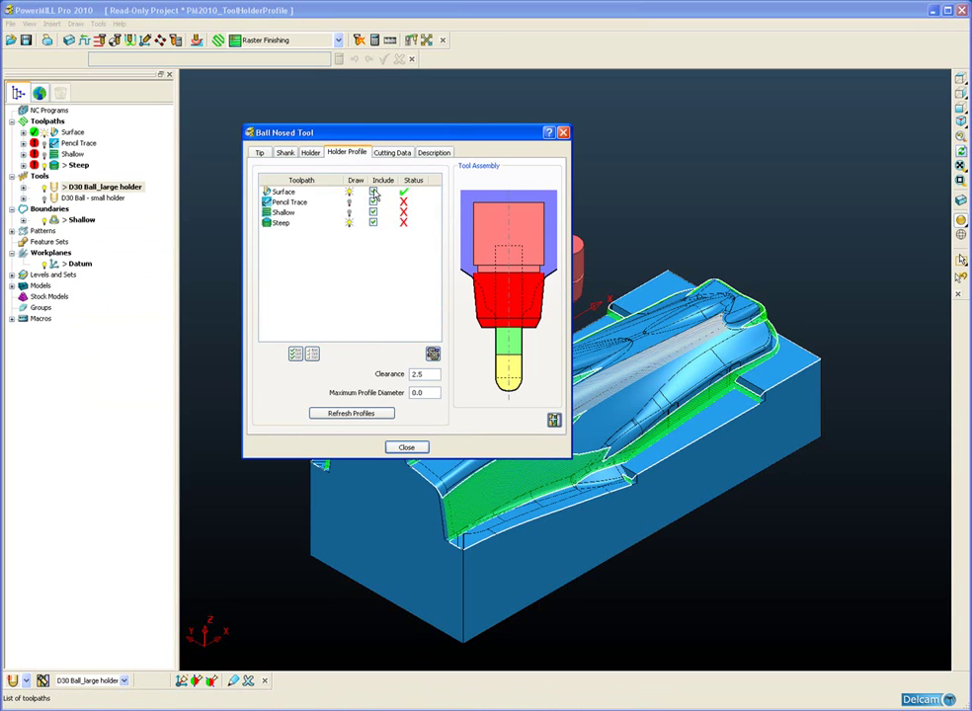
Limit the holder profile to the Surface toolpath only, producing a valid collision-free result
click(373, 191)
click(374, 201)
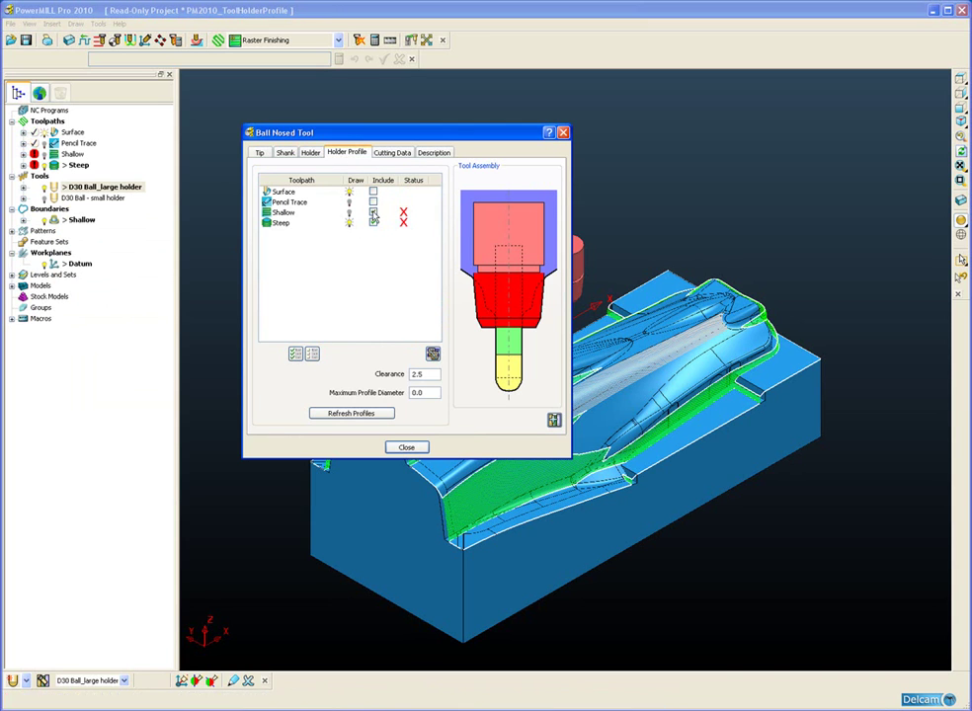
click(373, 213)
click(373, 224)
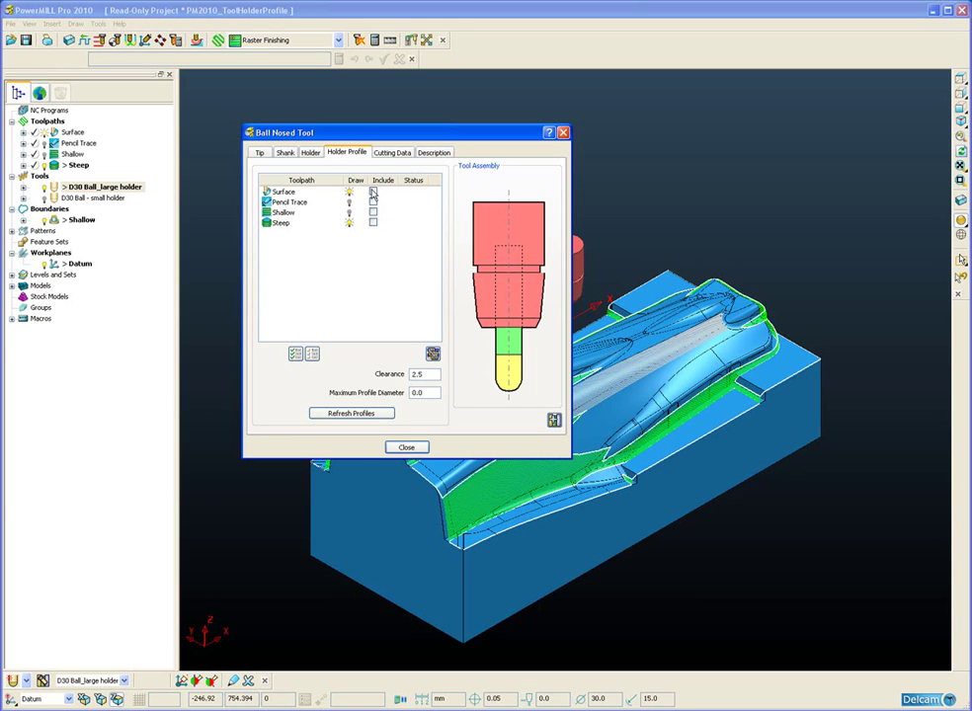
click(373, 191)
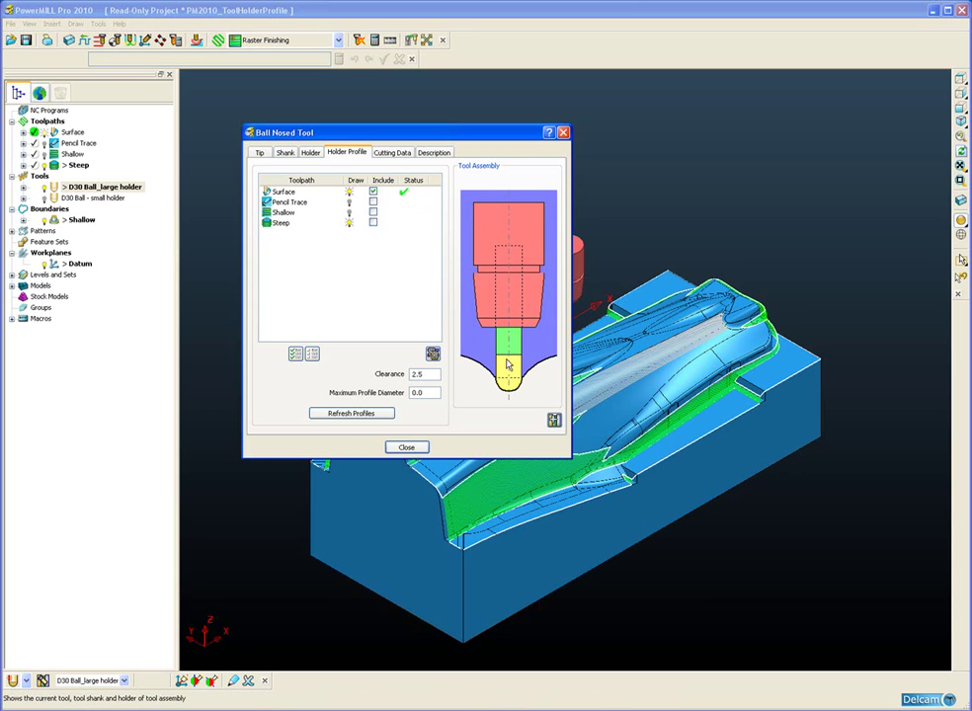
drag(445, 133, 412, 114)
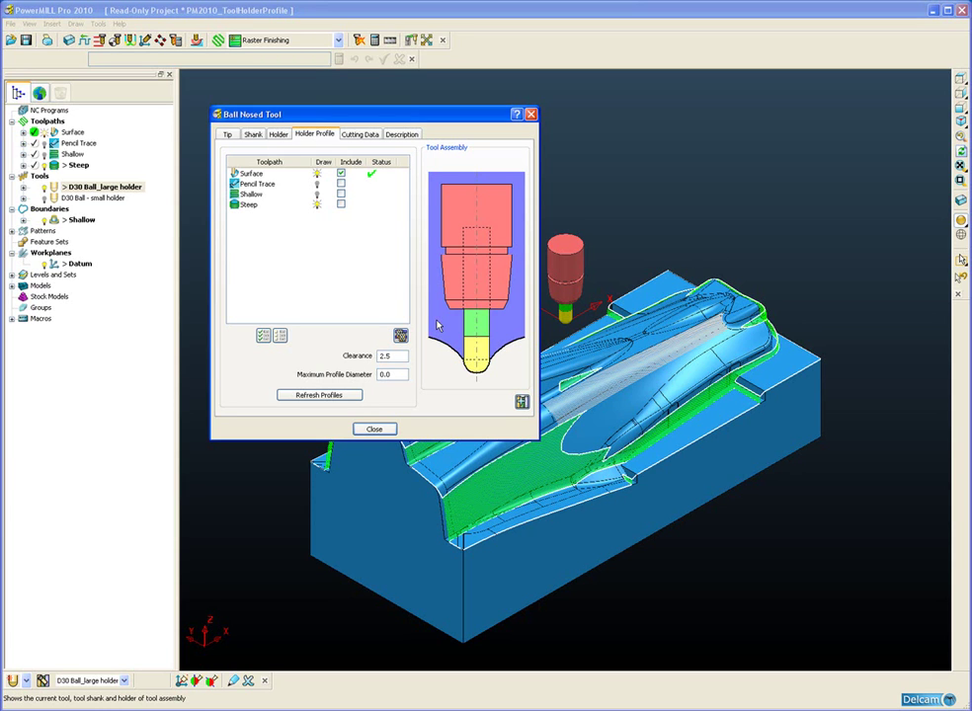
Test the holder profile against Pencil Trace, Shallow and Steep in turn; each fails
click(340, 174)
click(341, 184)
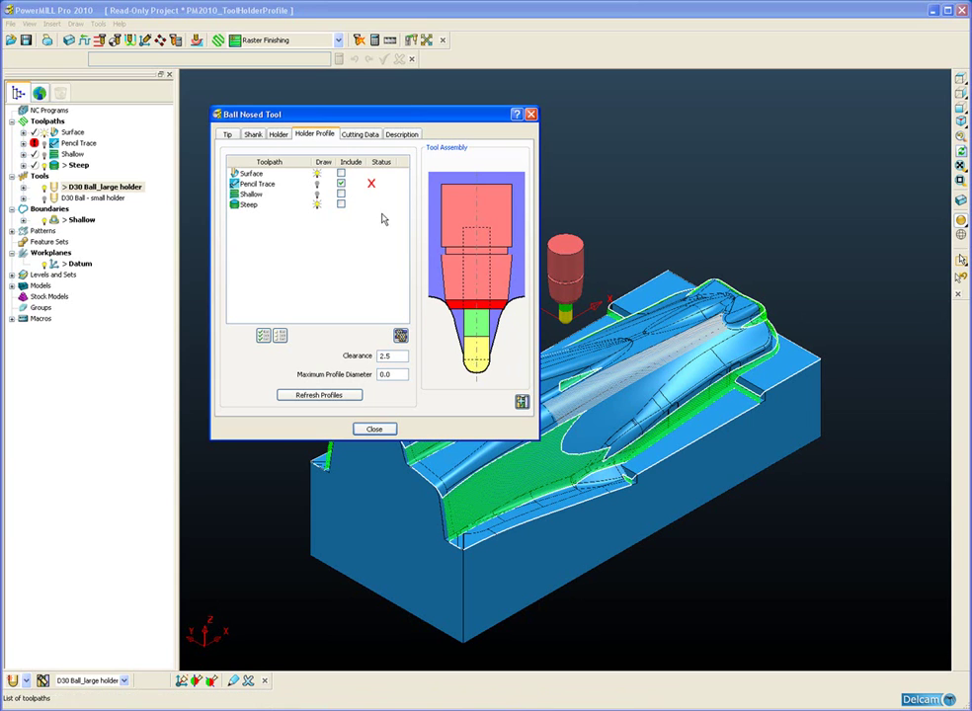
click(341, 183)
click(341, 194)
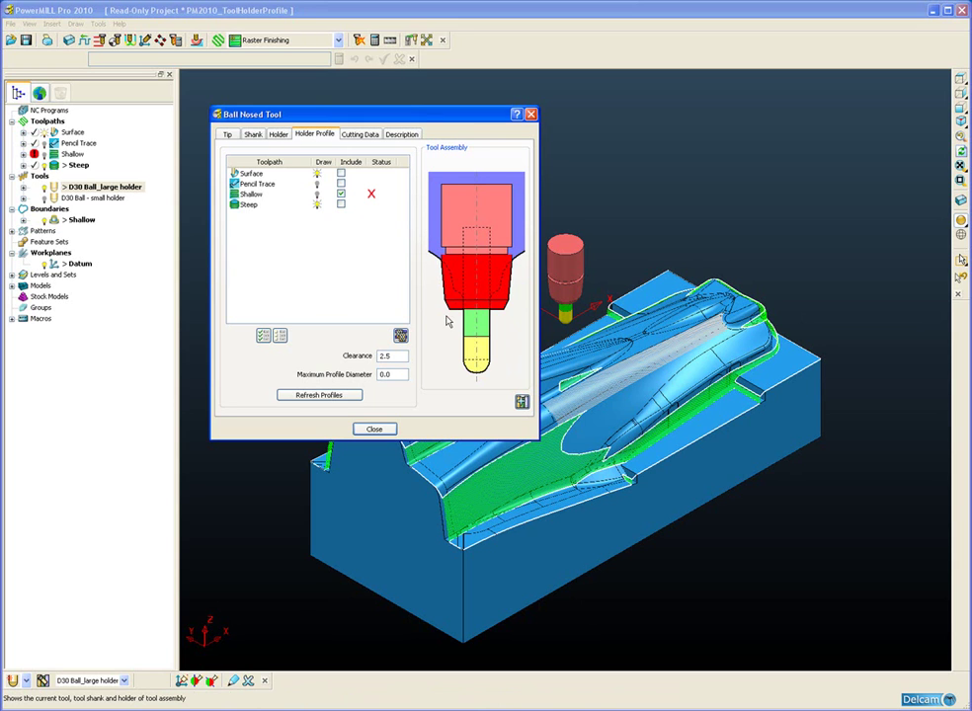
click(341, 193)
click(341, 206)
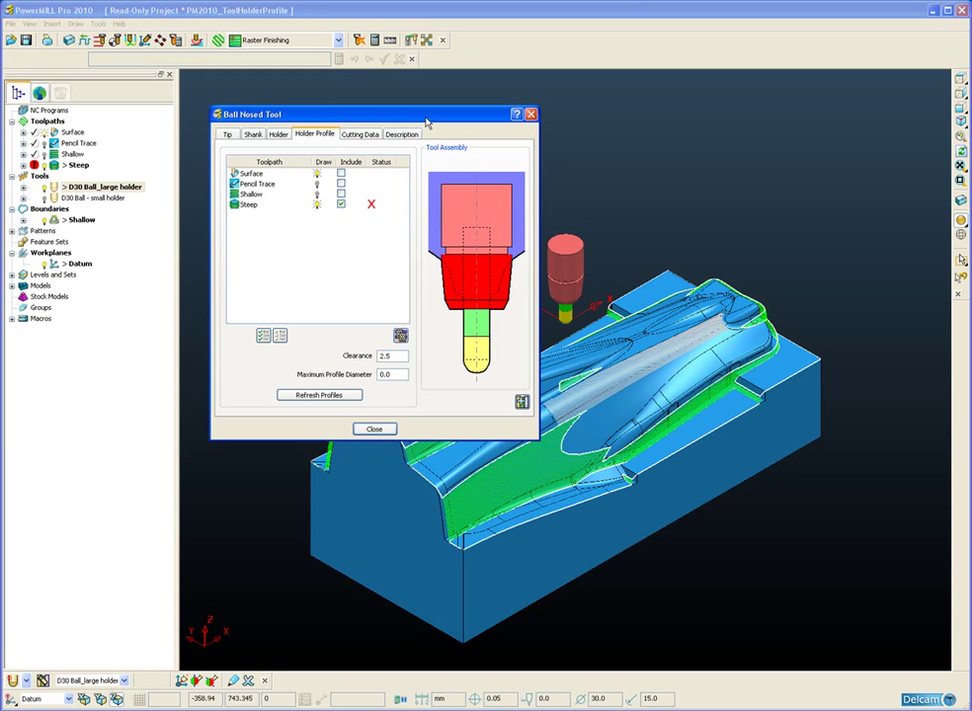
Swap Steep back to Surface in the holder profile and set the overhang to 30.0 (gauge 168.0)
click(341, 205)
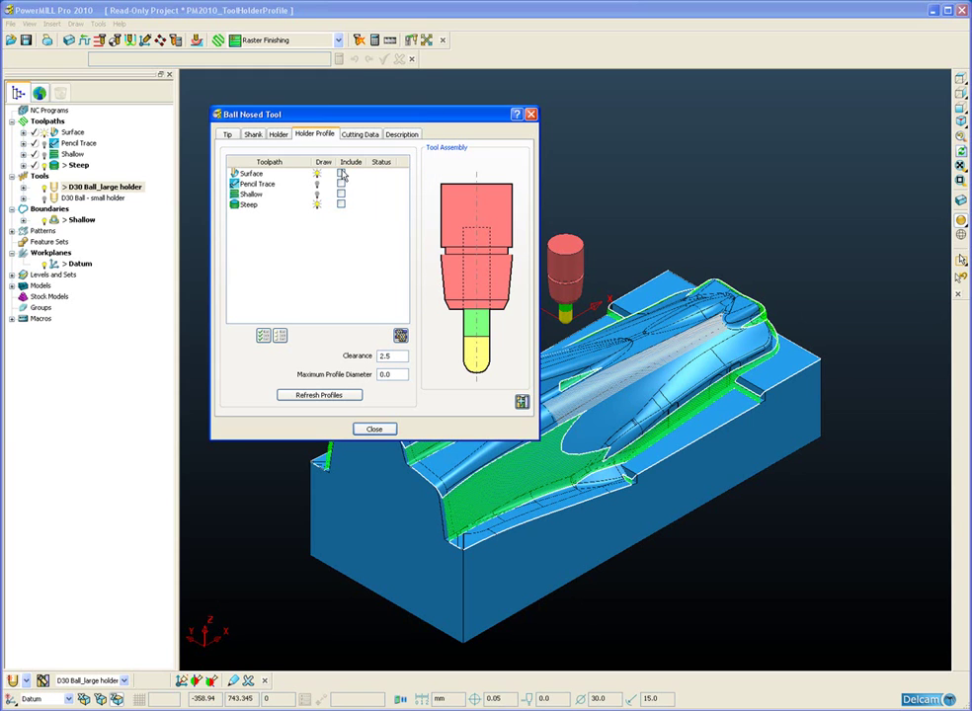
click(341, 174)
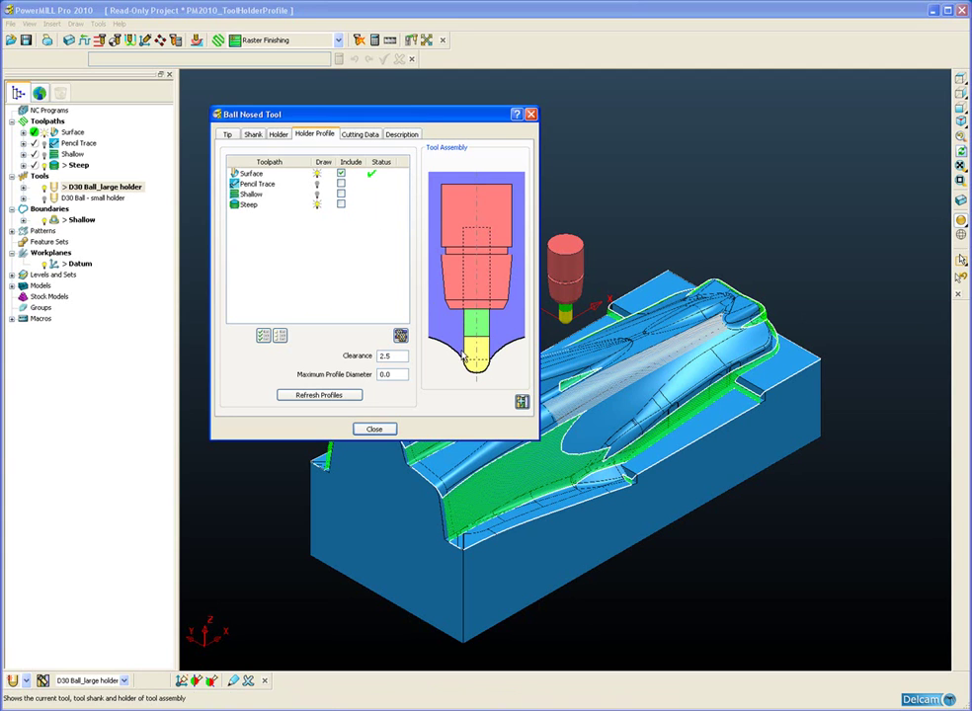
click(279, 135)
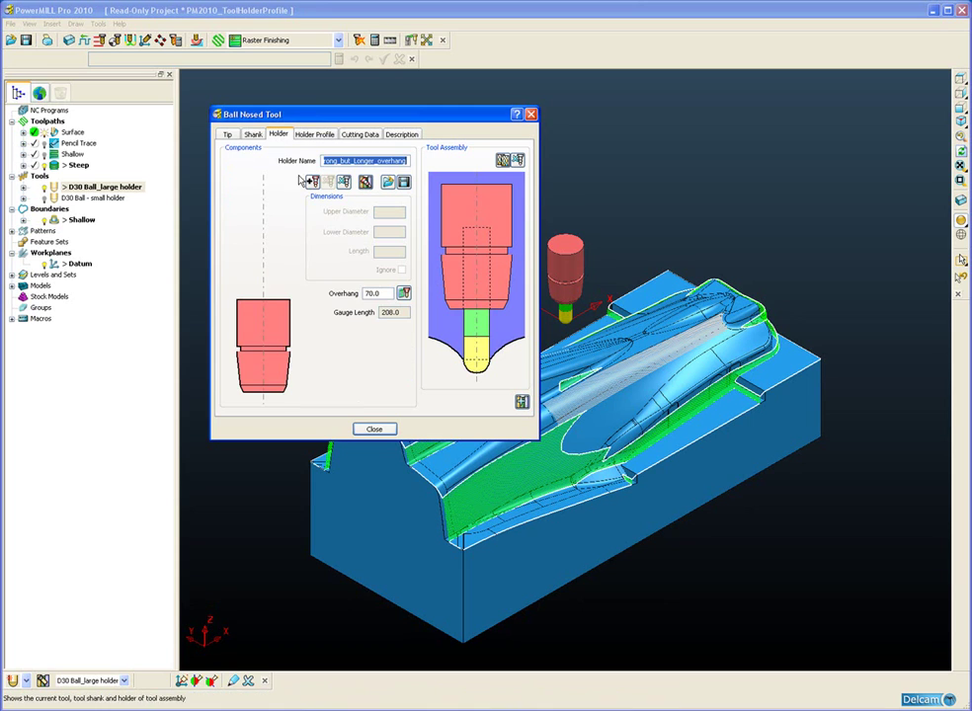
click(382, 294)
double_click(381, 294)
text(30)
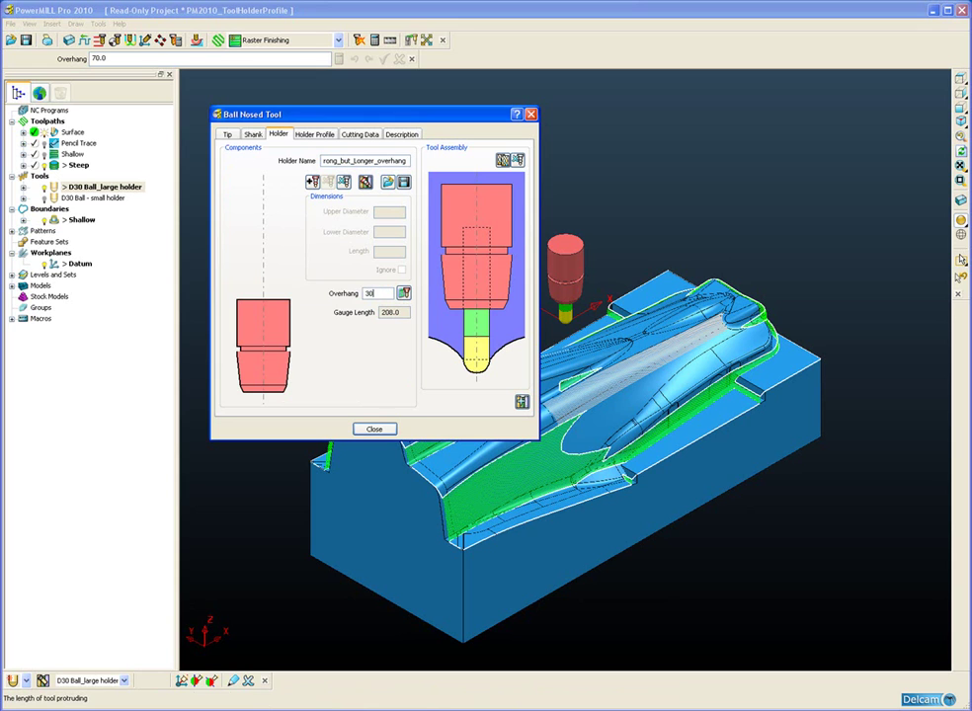
key(Tab)
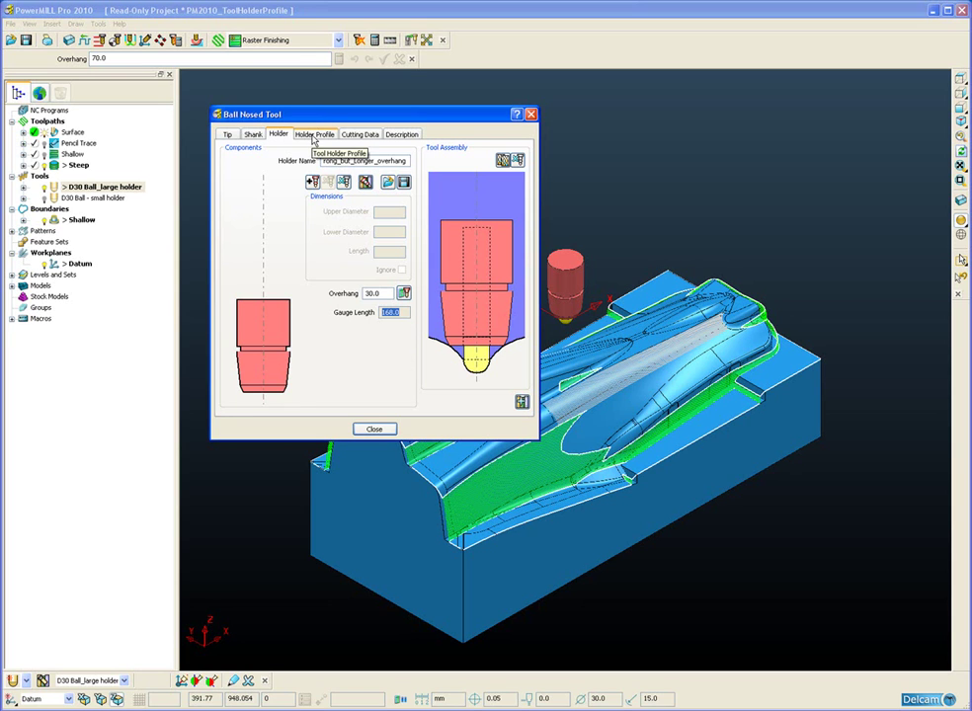
Include all four toolpaths in the holder profile check, exposing clashes on Pencil Trace, Shallow and Steep
click(313, 135)
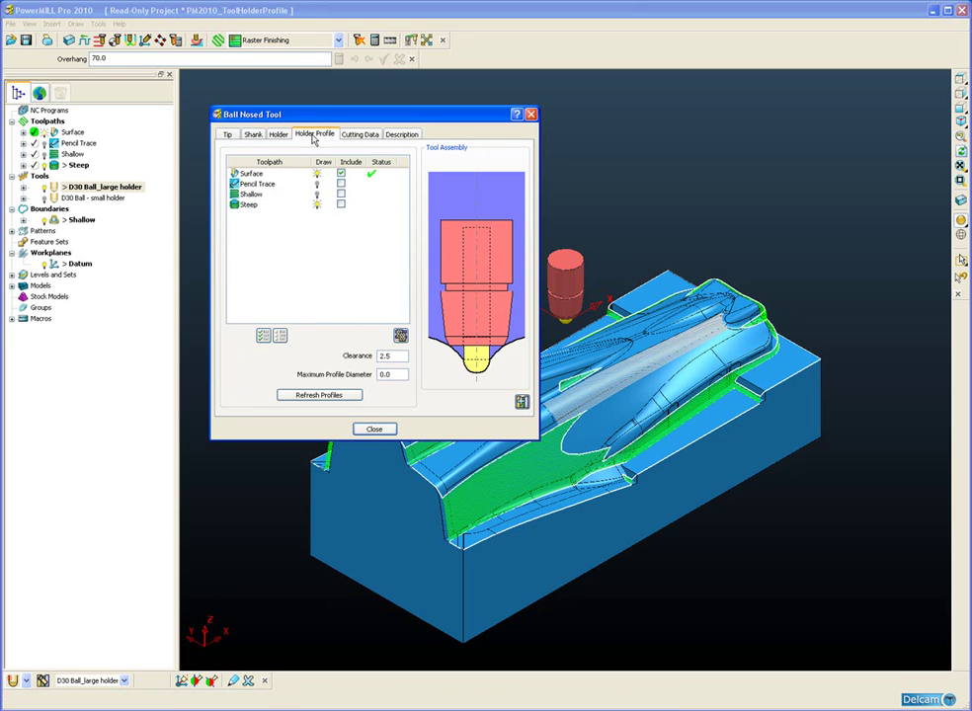
click(264, 336)
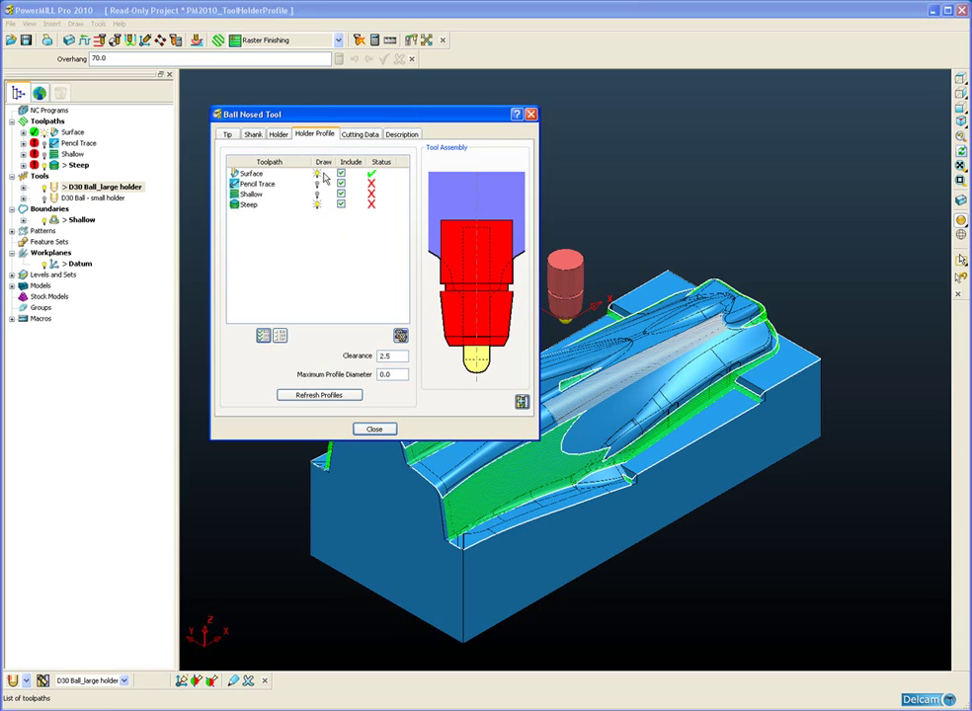
click(277, 135)
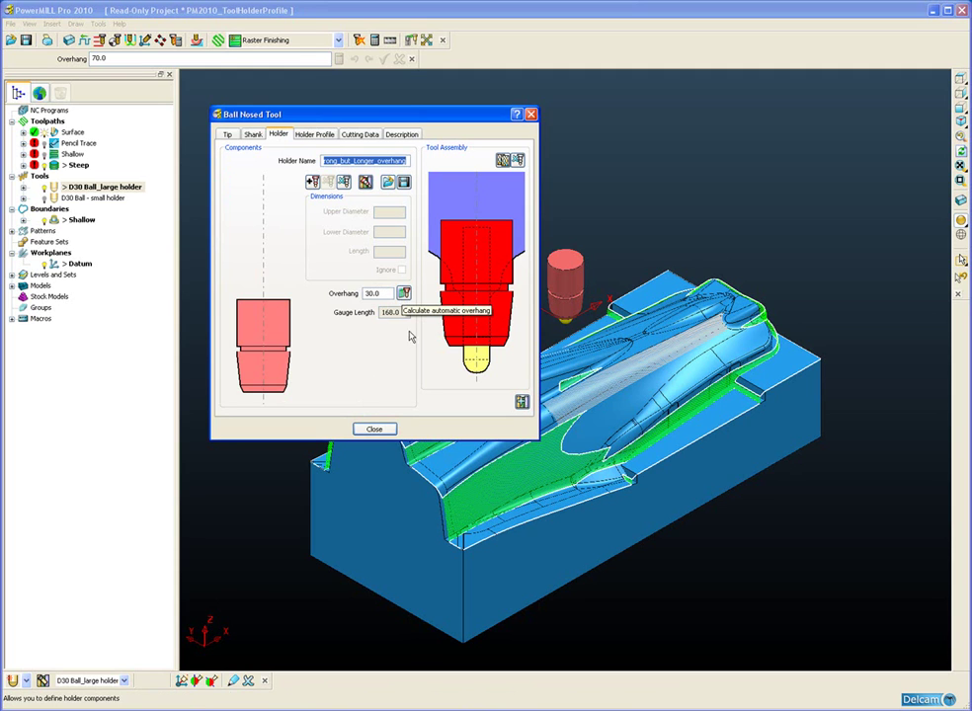
Auto-calculate the clearing overhang, then round it to 115.0 for a 253.0 gauge length
click(404, 294)
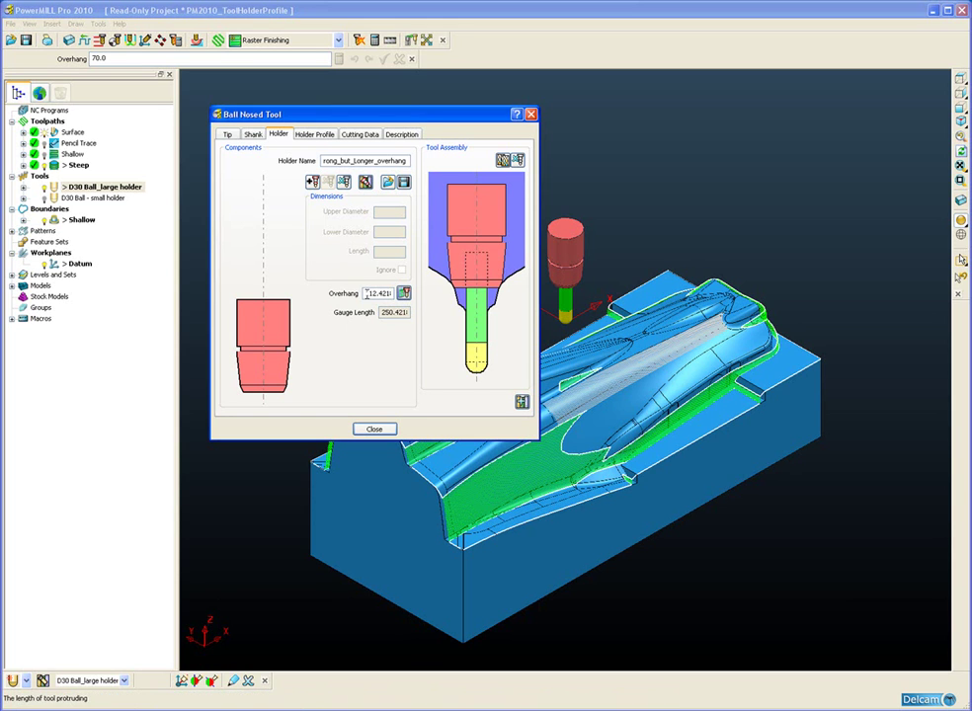
double_click(368, 293)
text(115)
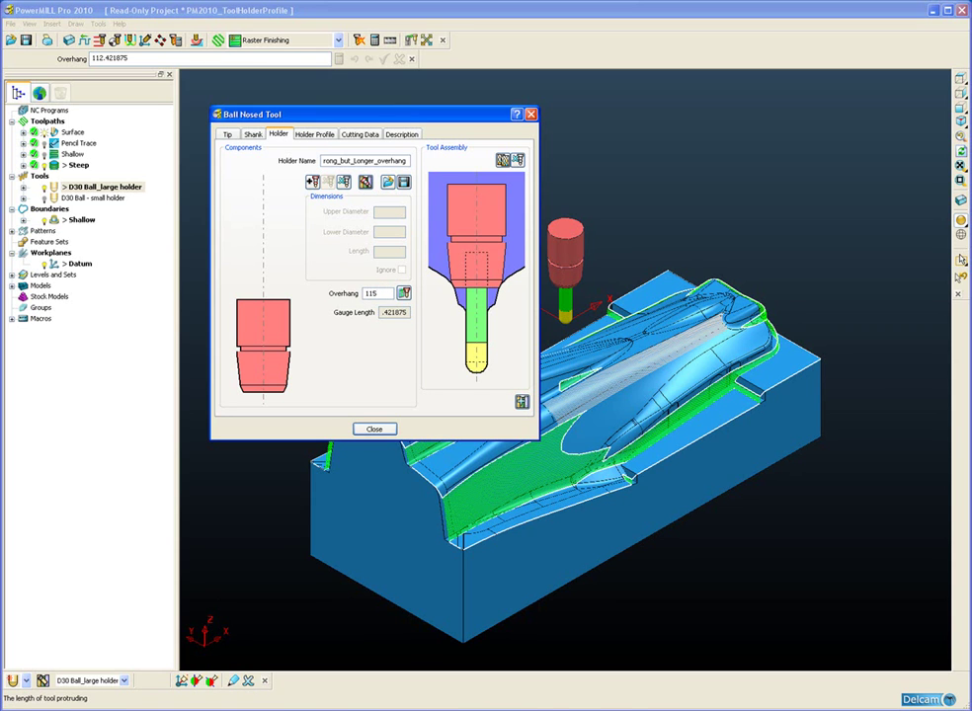
key(Tab)
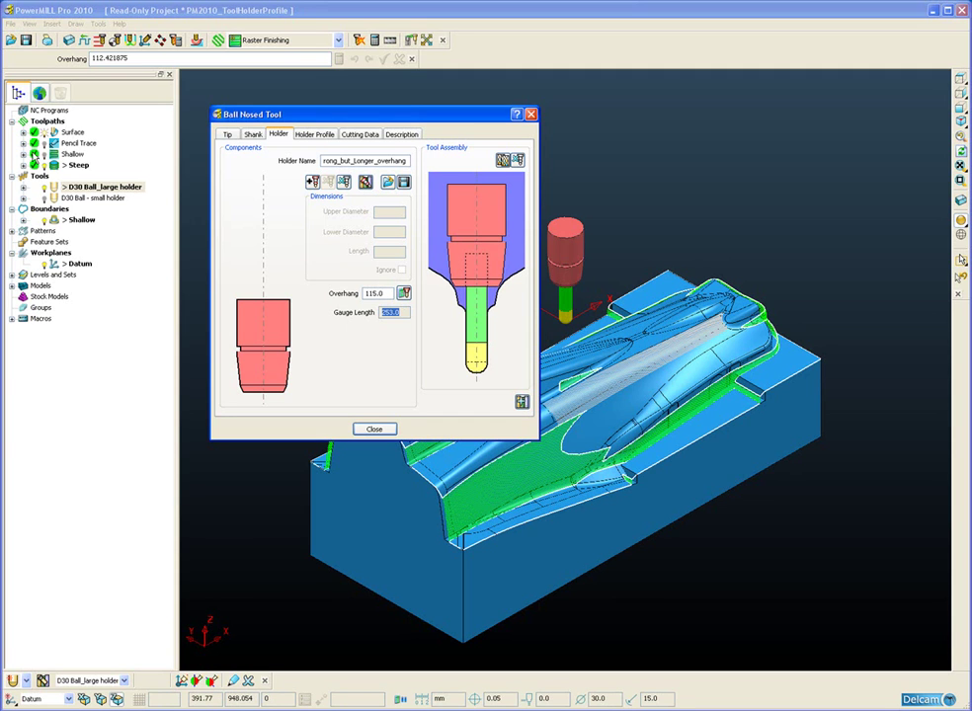
mouse_move(35, 132)
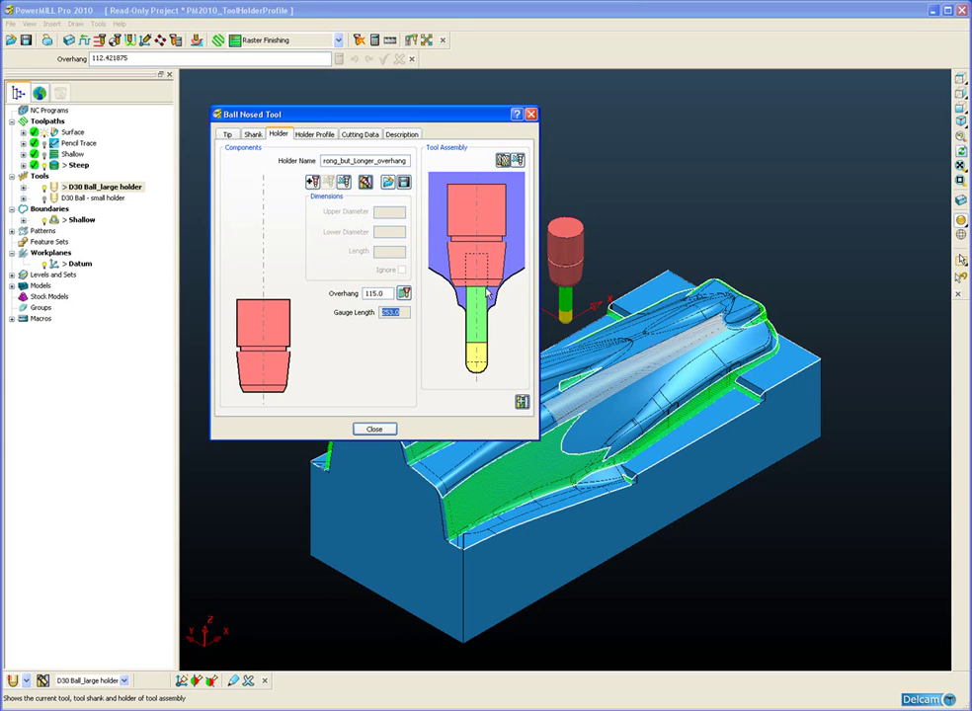
Search the tool database for holders and preview the first four candidates, including A63-CS12-6-110 and A63-CS12-6-80
click(366, 183)
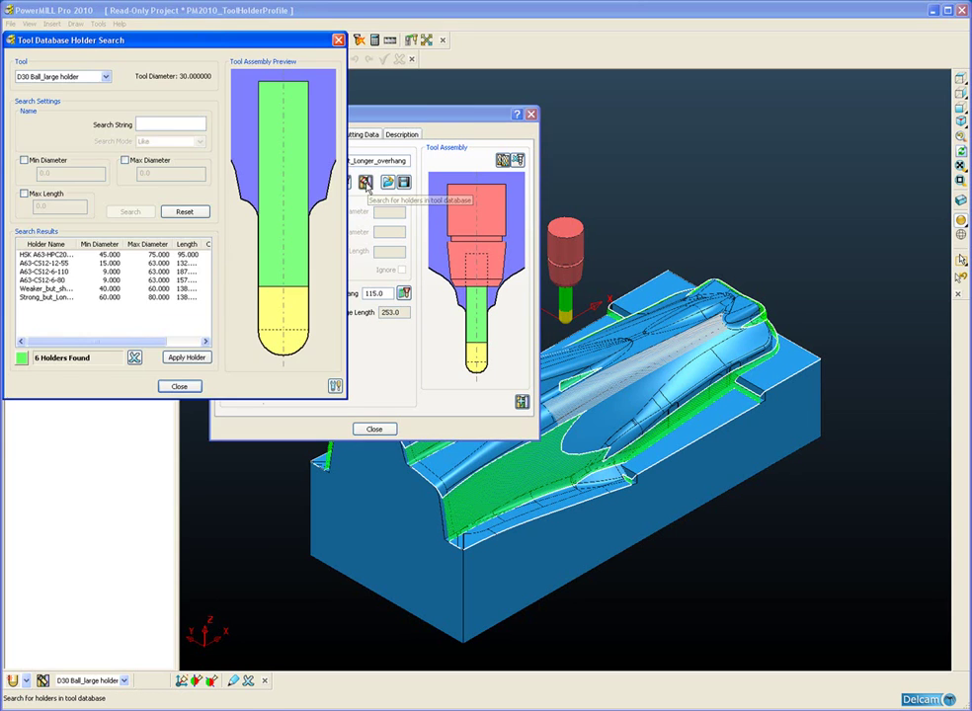
drag(216, 38, 726, 180)
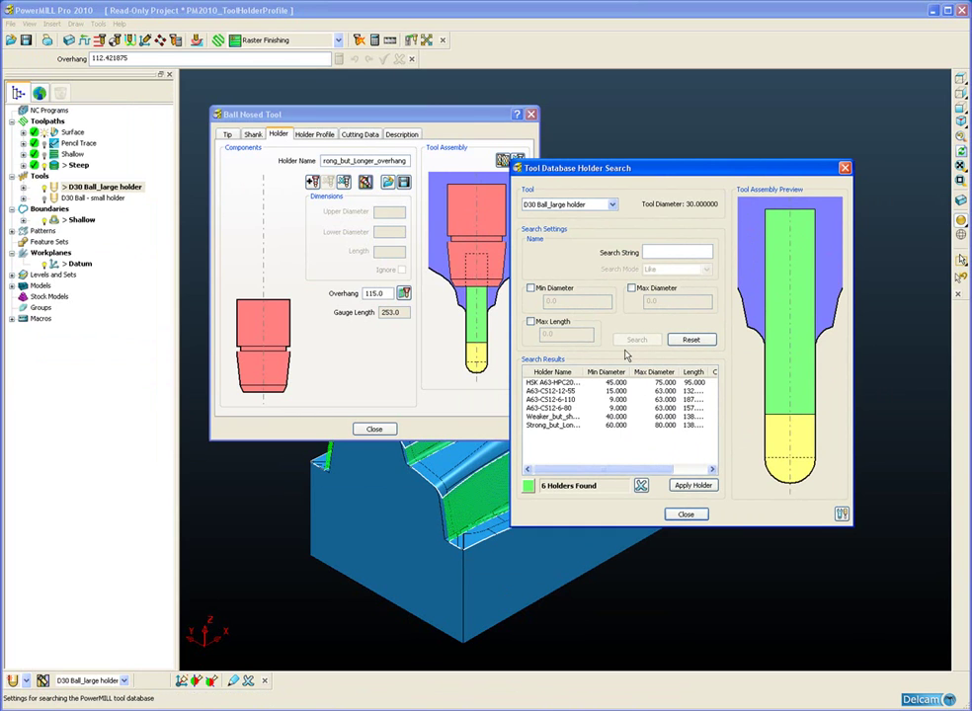
click(542, 385)
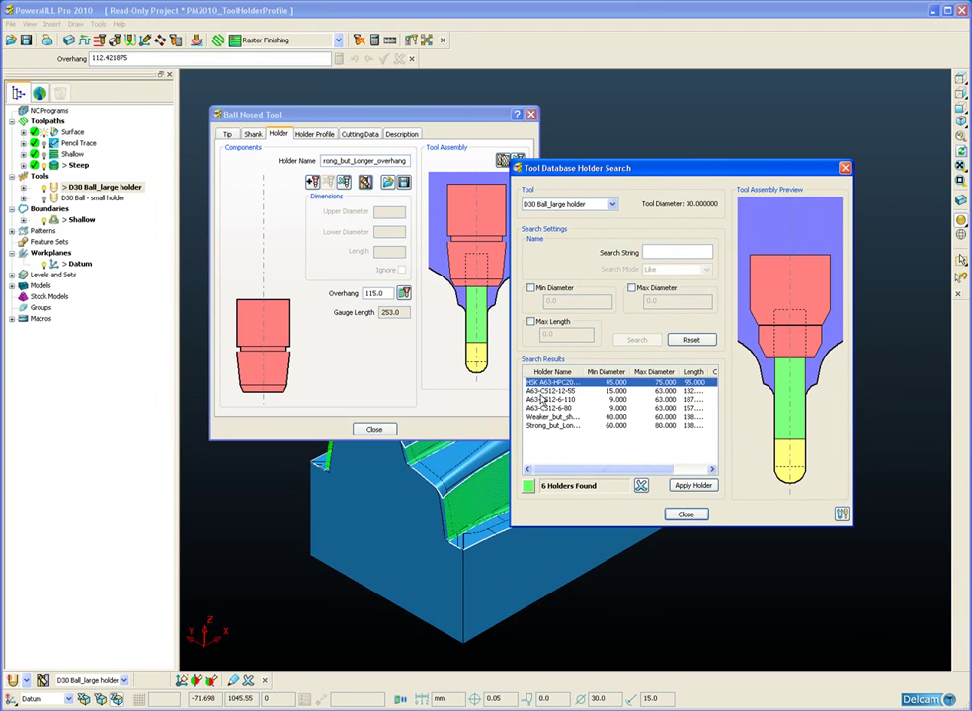
click(541, 399)
click(541, 408)
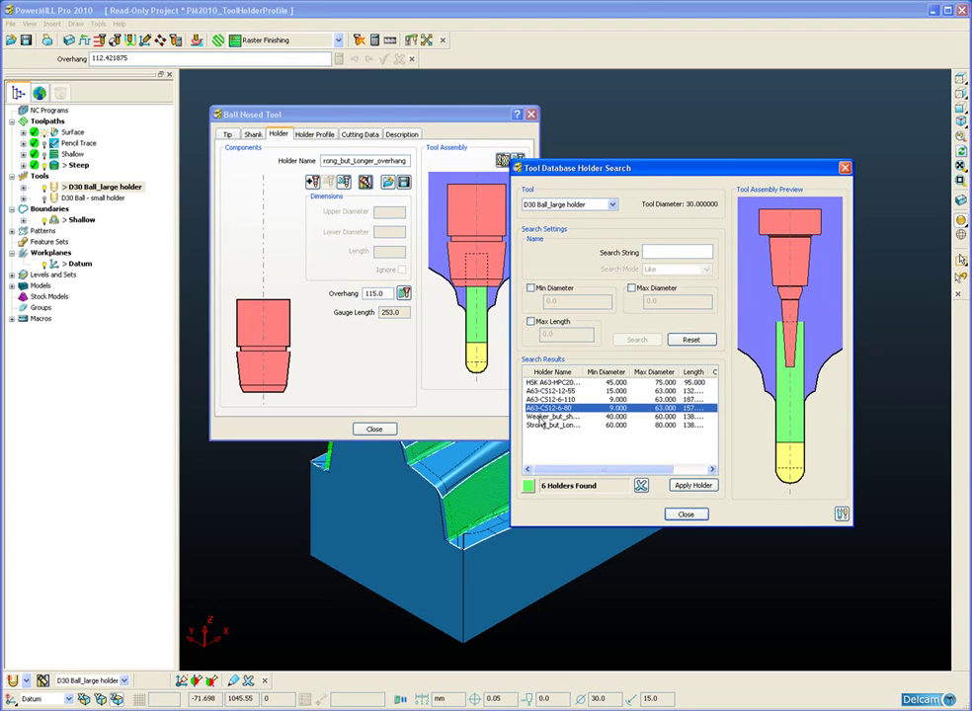
click(542, 416)
Compare the candidate holders again, including the strong longer-overhang one, and select Weaker_but_shorter_overhang
click(535, 383)
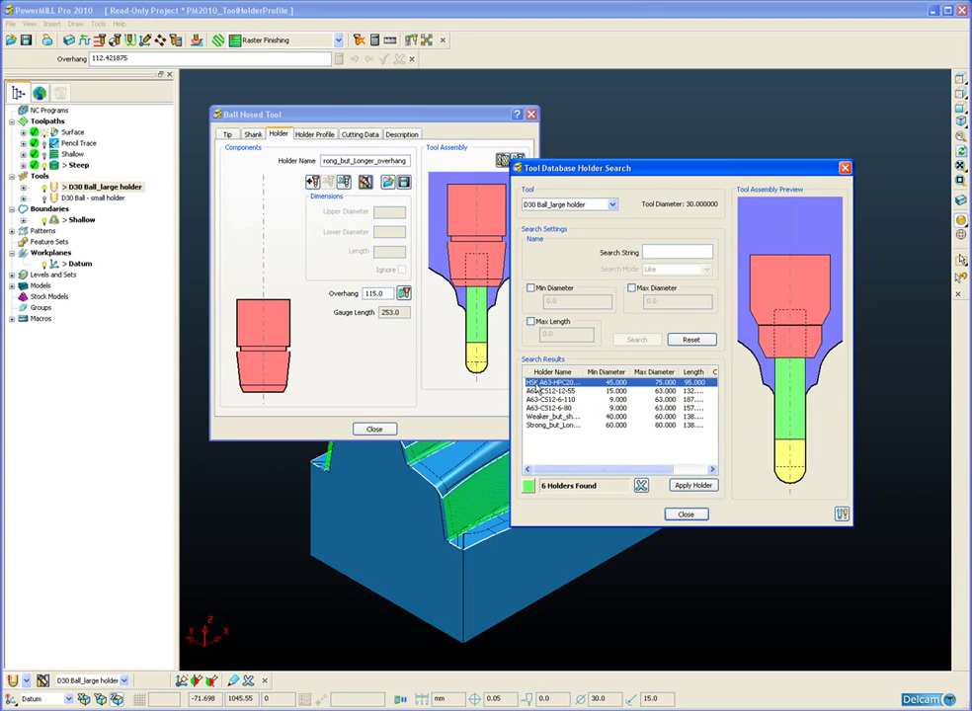
click(536, 399)
click(535, 408)
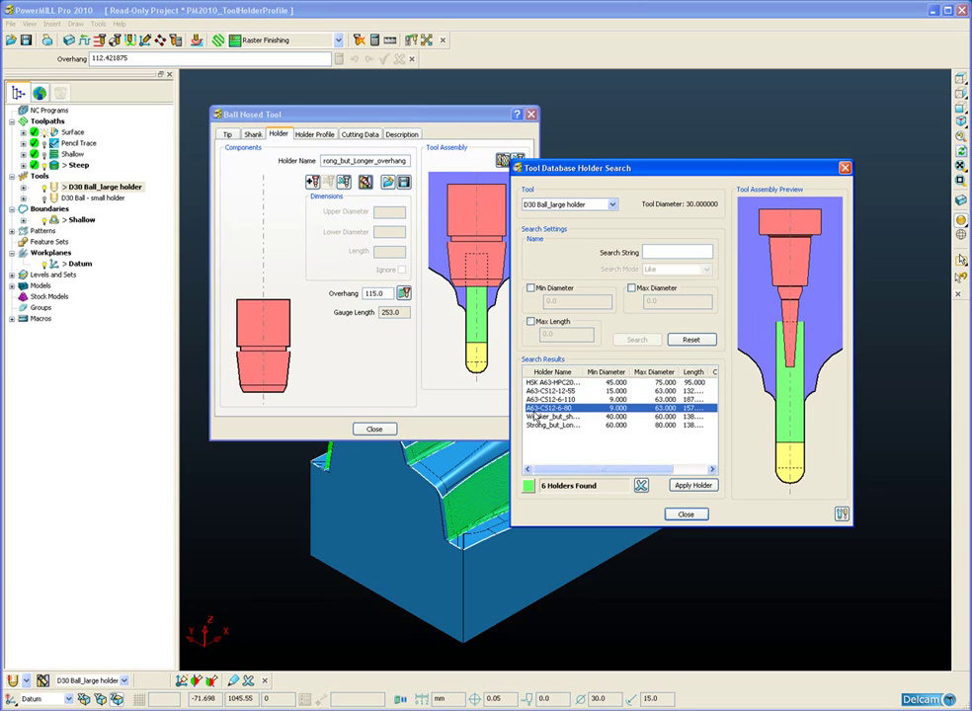
click(536, 416)
click(536, 425)
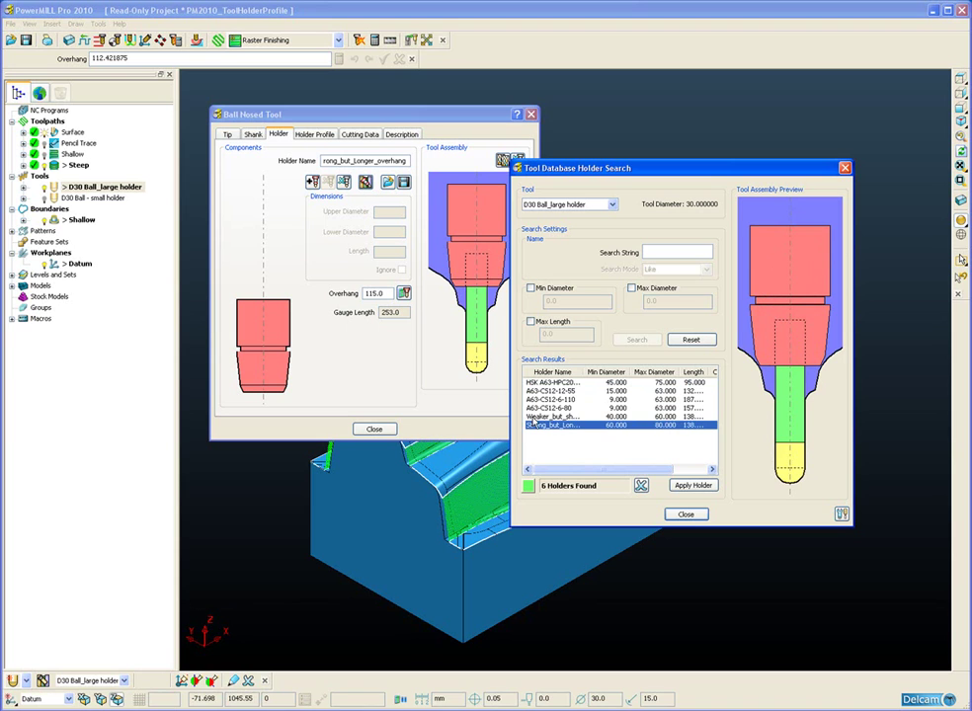
click(535, 416)
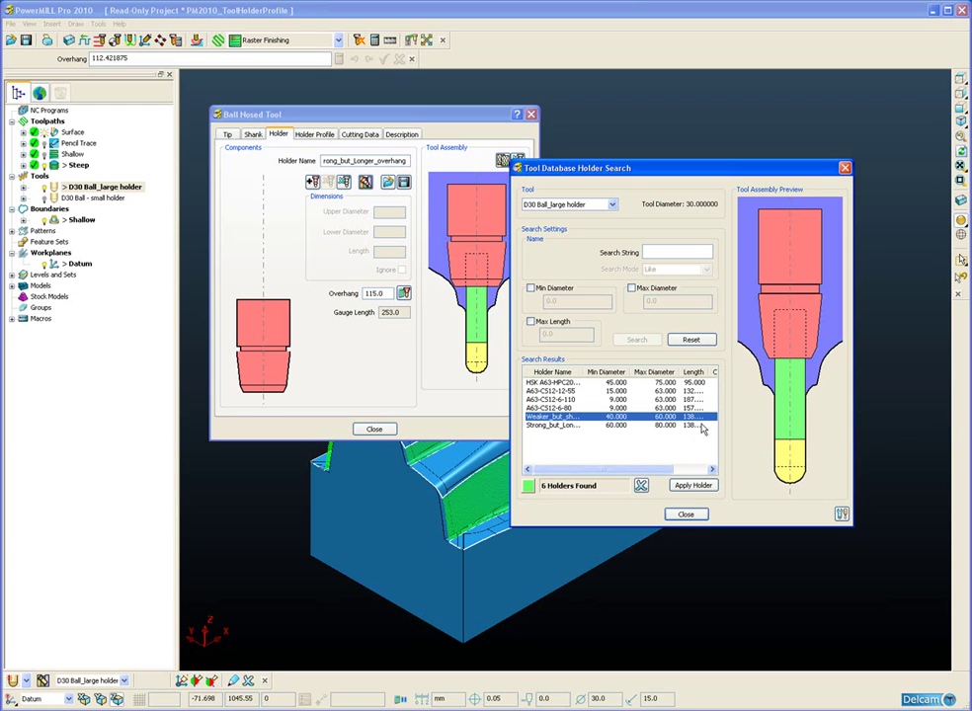
Apply the Weaker_but_shorter_overhang holder, confirming replacement of the tool's existing holder
click(689, 485)
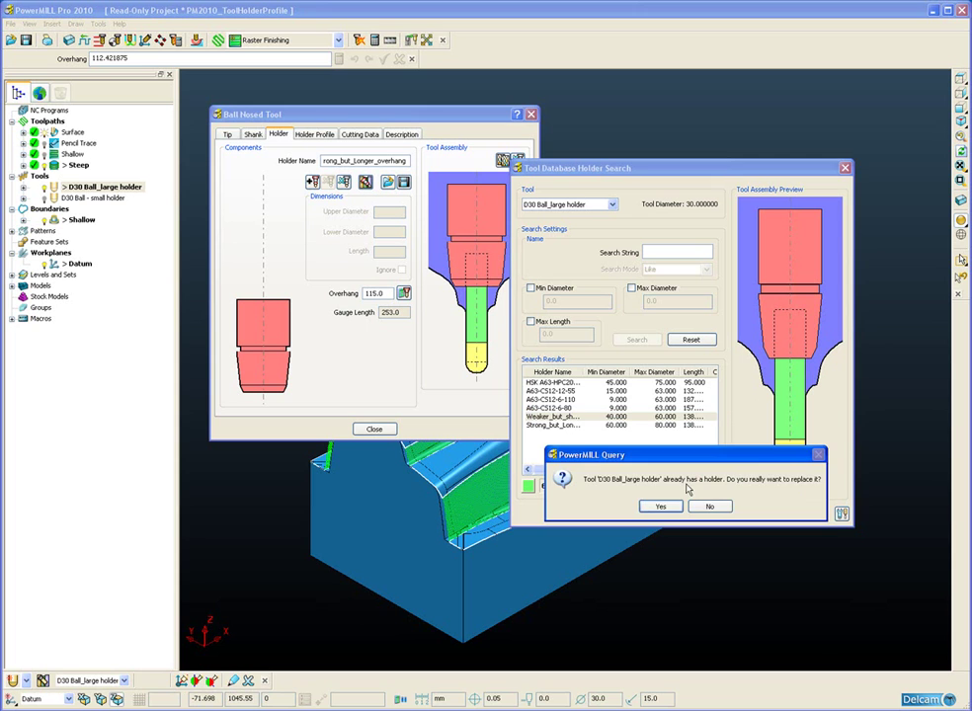
click(659, 508)
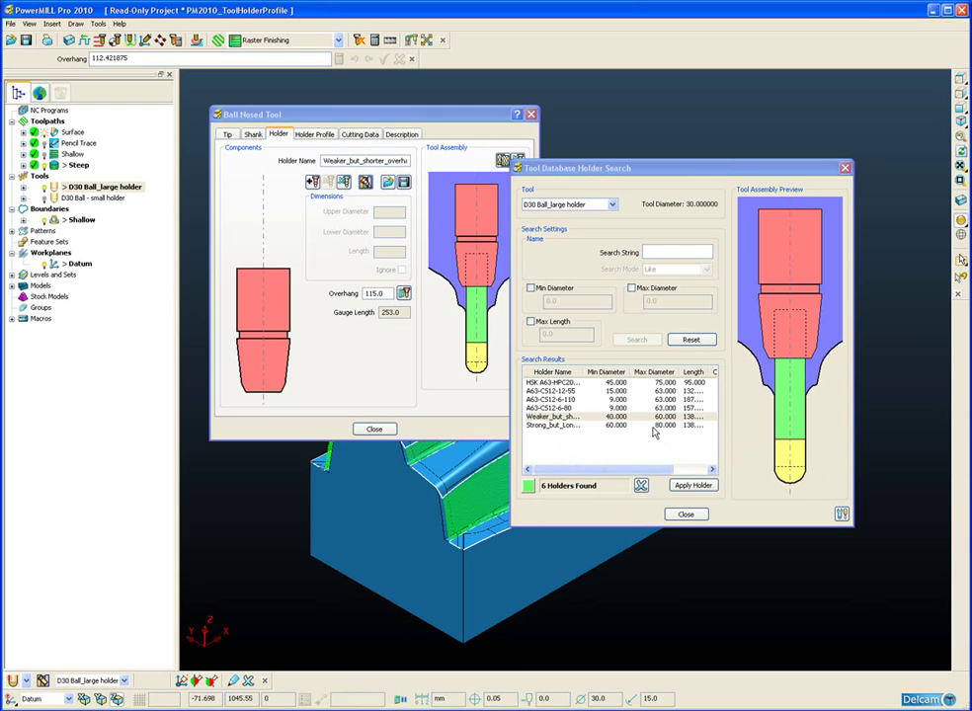
Confirm all four toolpaths clear the new holder, then recalculate the overhang to 89.0625 (227.0625 gauge length)
click(685, 514)
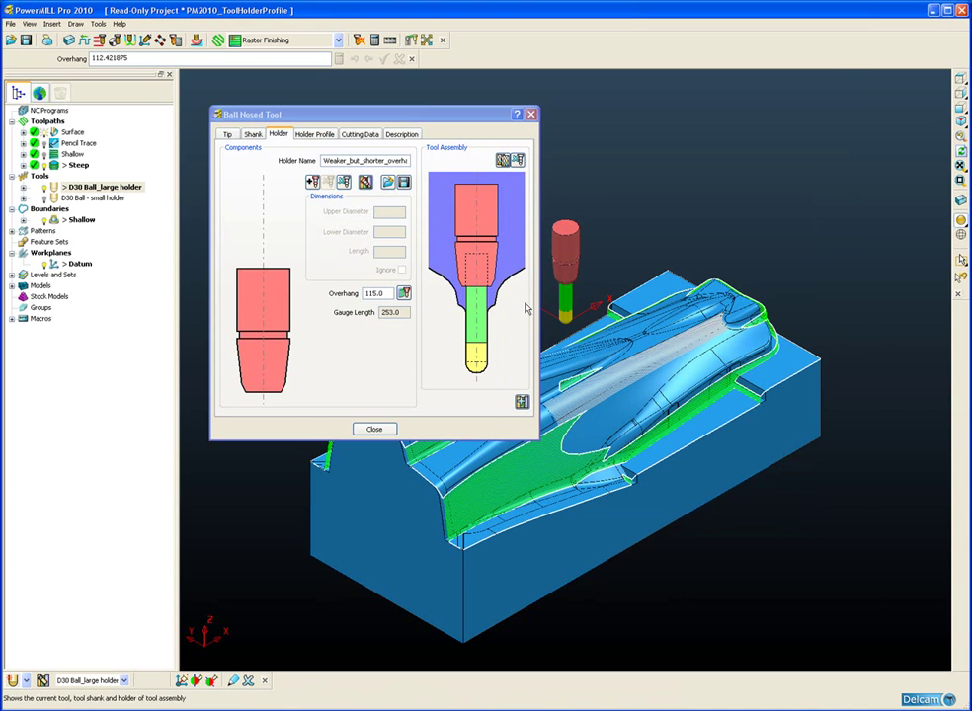
click(312, 136)
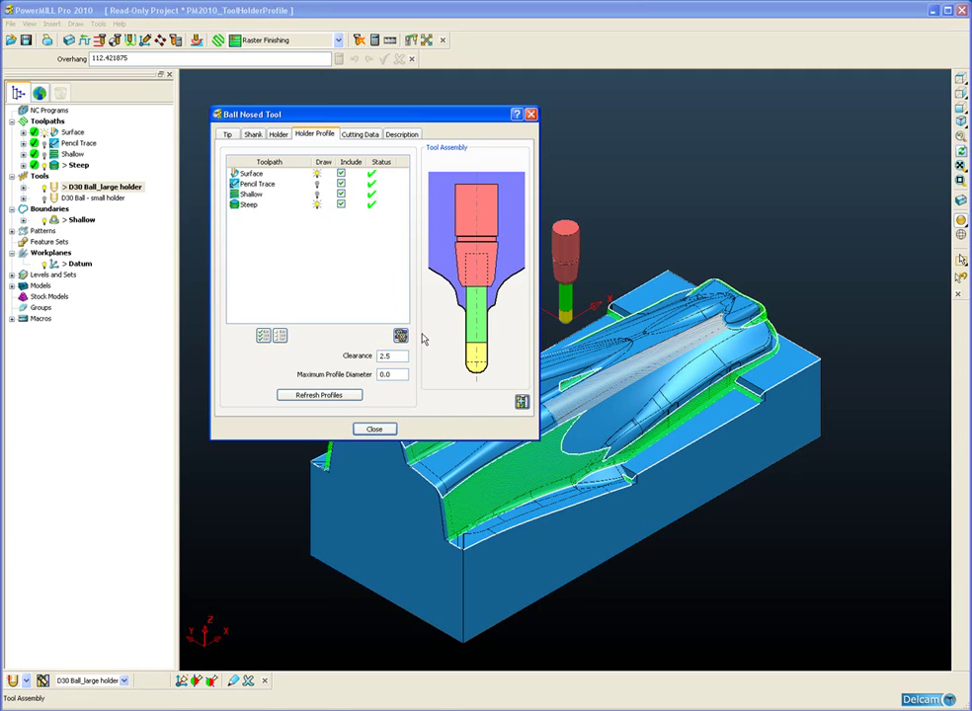
click(278, 134)
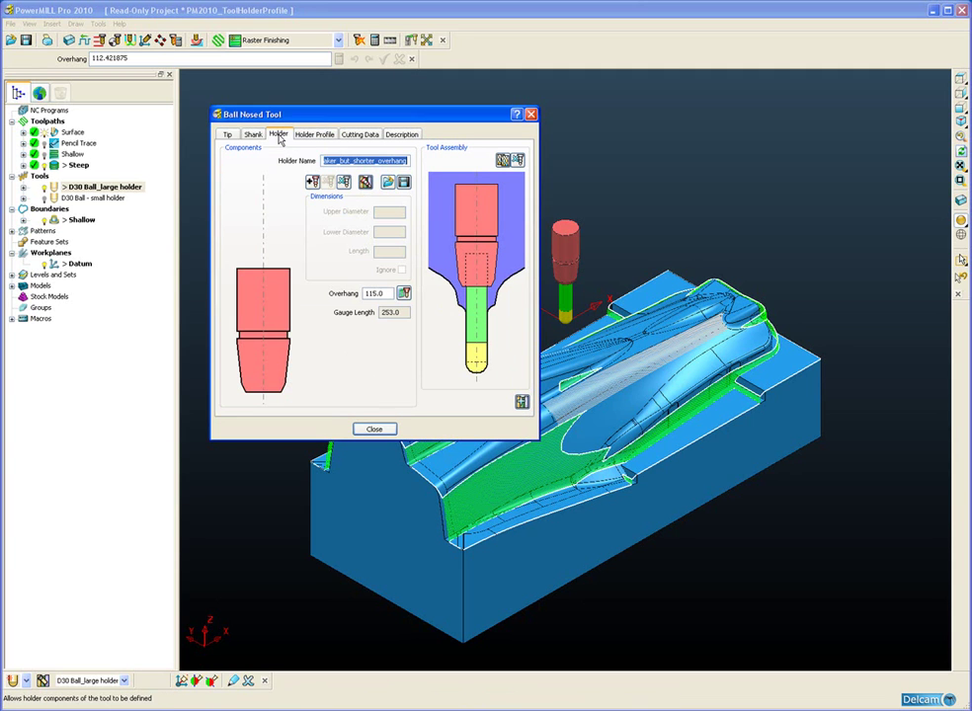
click(404, 294)
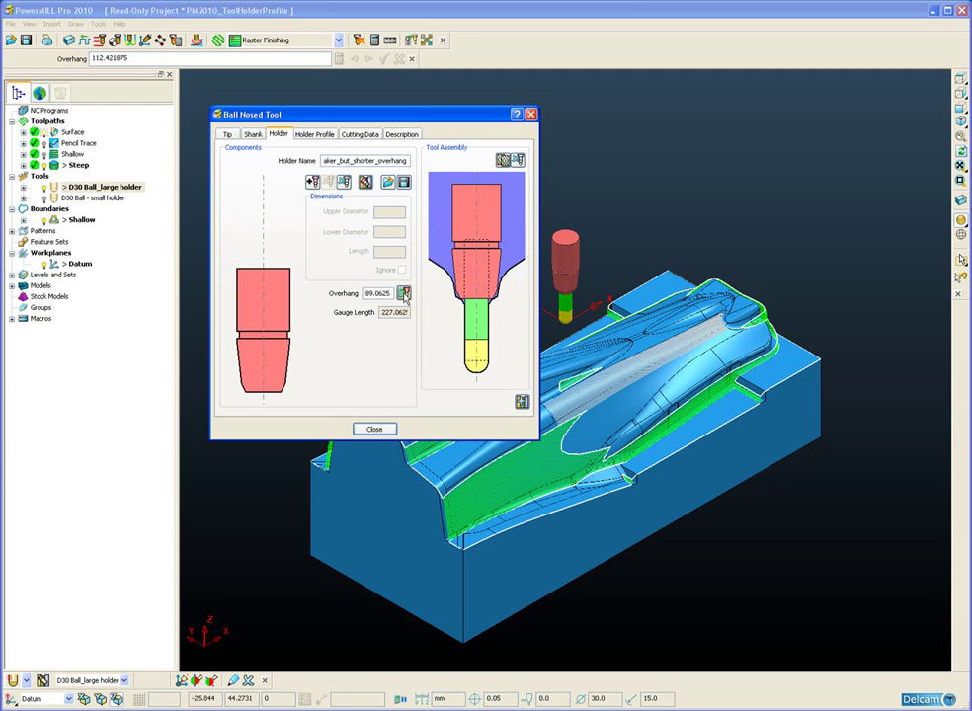